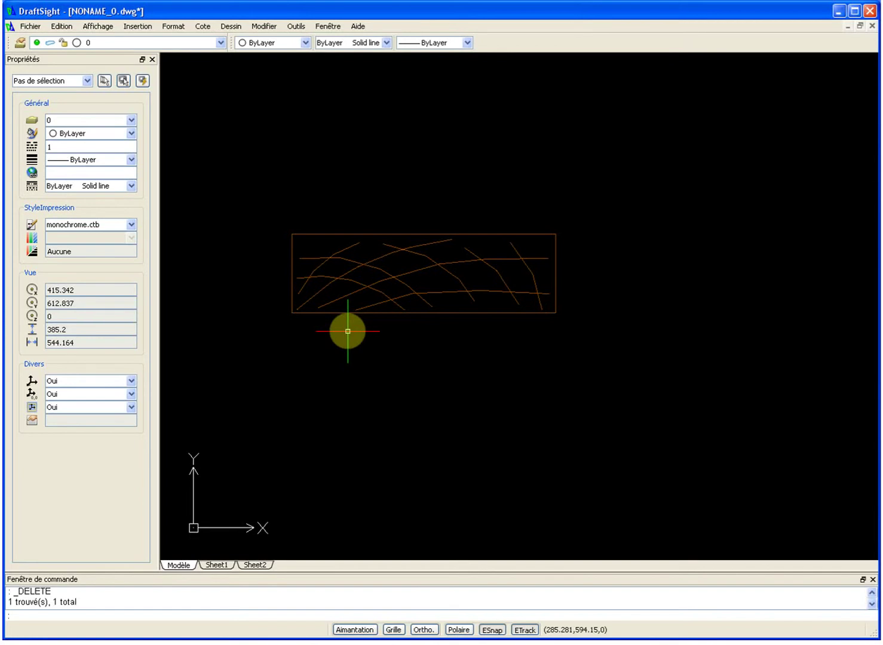
# Step: Select the whole brown wood-grain block to view its object properties, then clear the selection
pyautogui.click(225, 162)
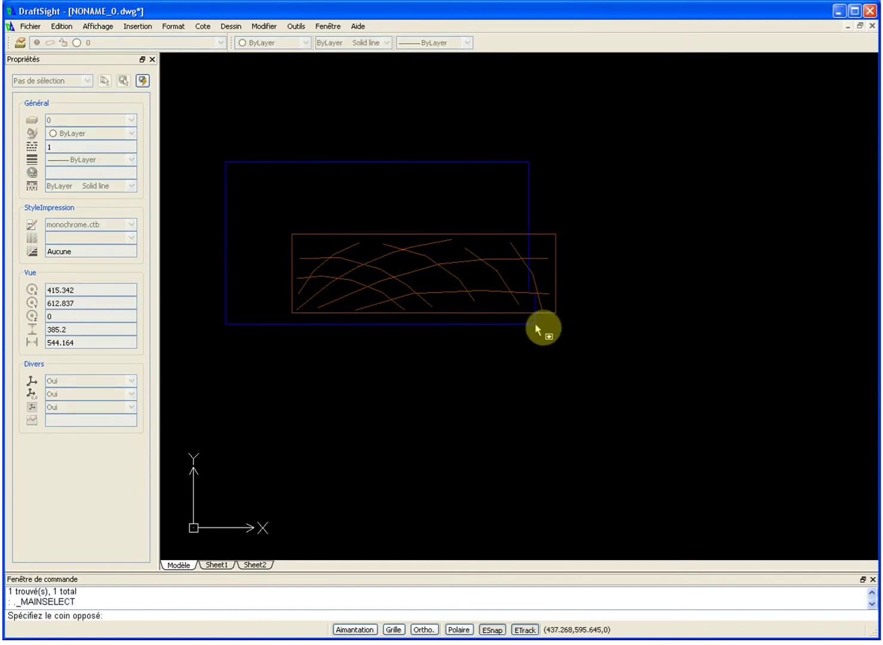
pyautogui.click(646, 363)
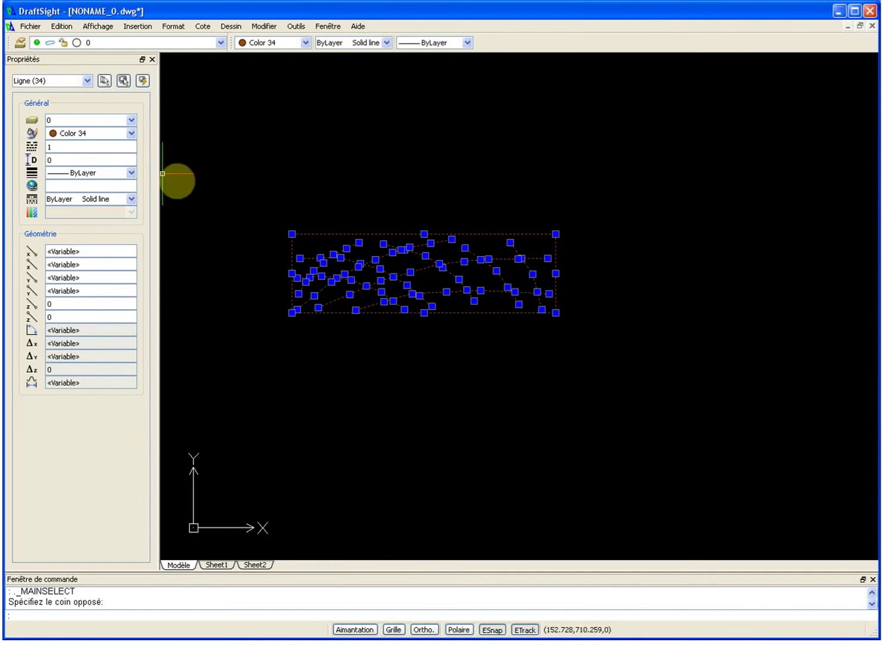
pyautogui.press('Escape')
pyautogui.press('Escape')
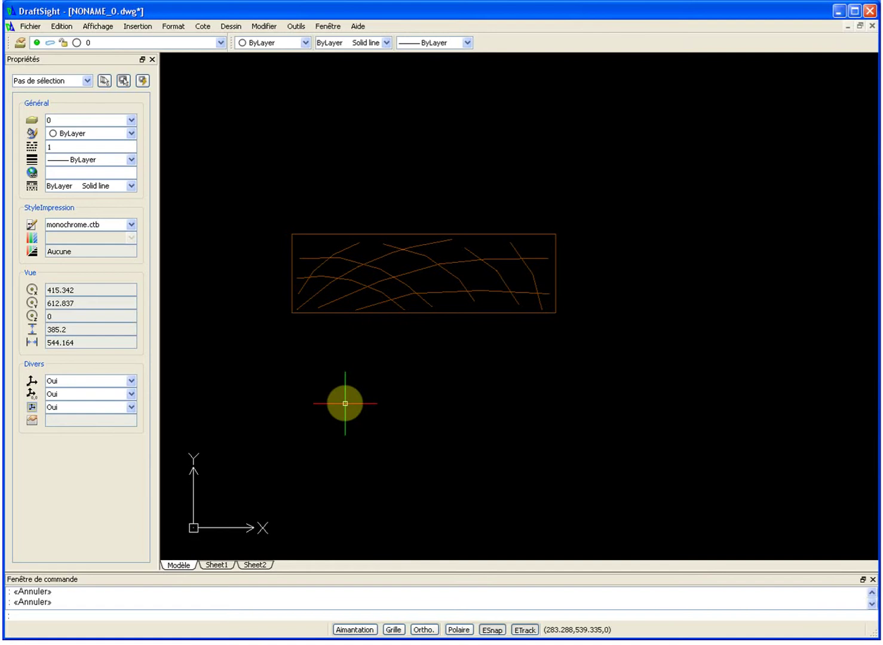
pyautogui.write('po')
pyautogui.press('Return')
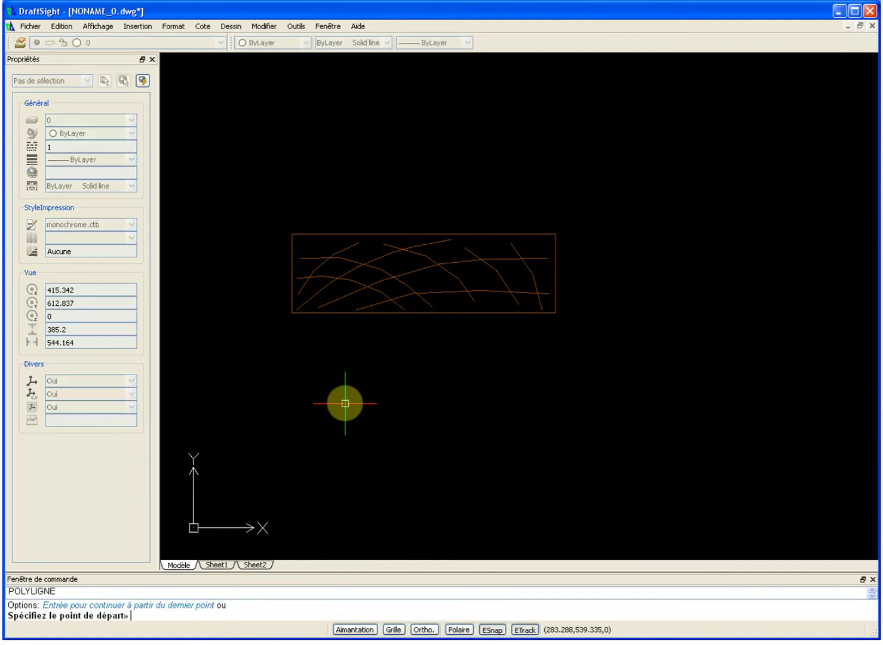
pyautogui.click(283, 476)
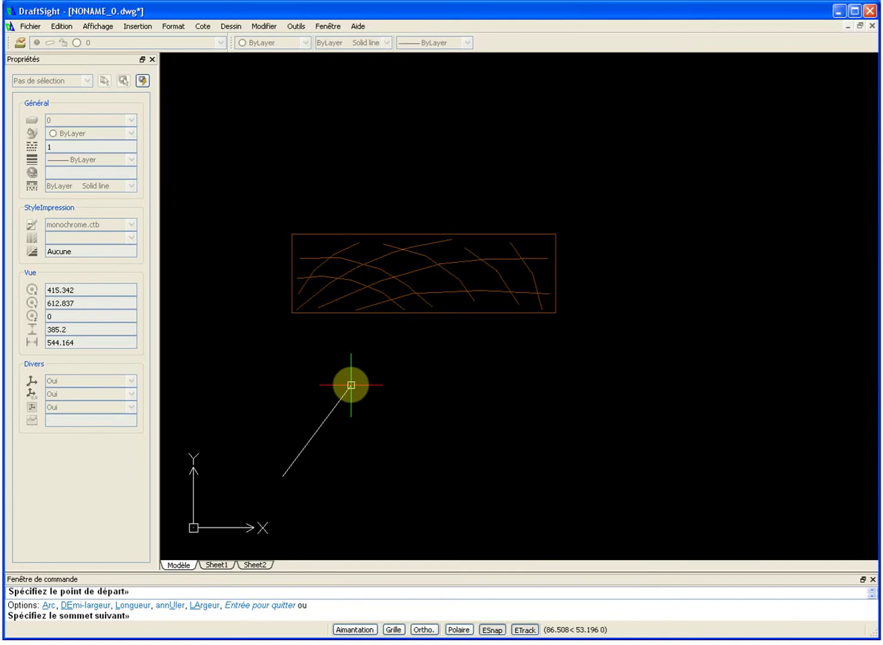
pyautogui.write('@60')
pyautogui.write('<90')
pyautogui.press('Return')
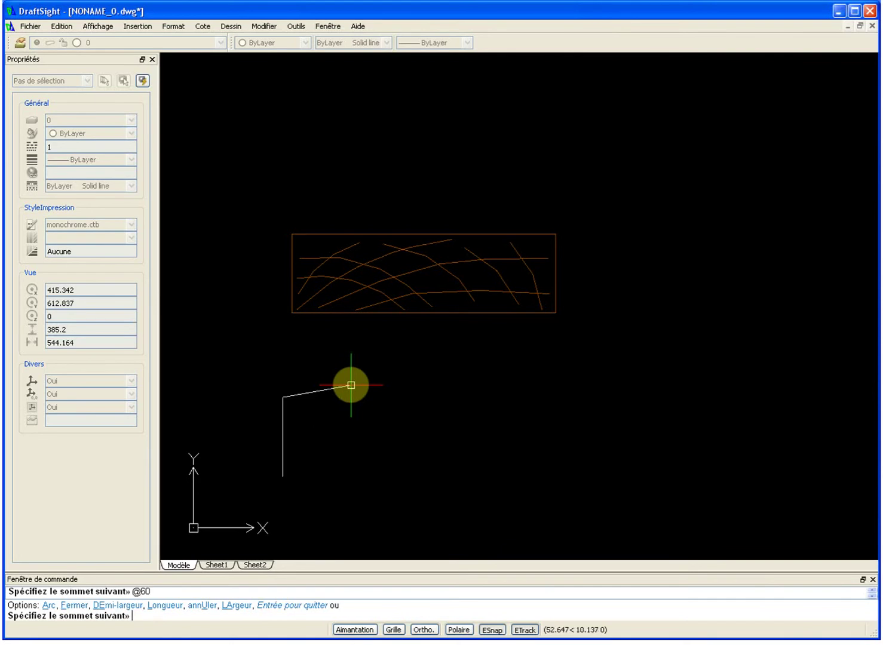
pyautogui.write('@200<0')
pyautogui.press('Return')
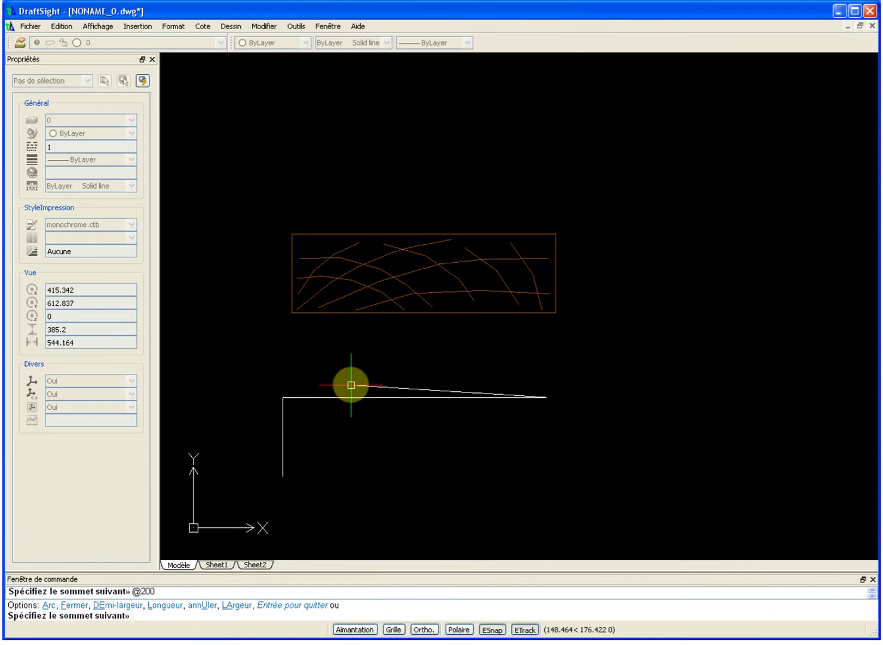
pyautogui.write('@60<270')
pyautogui.press('Return')
pyautogui.write('f')
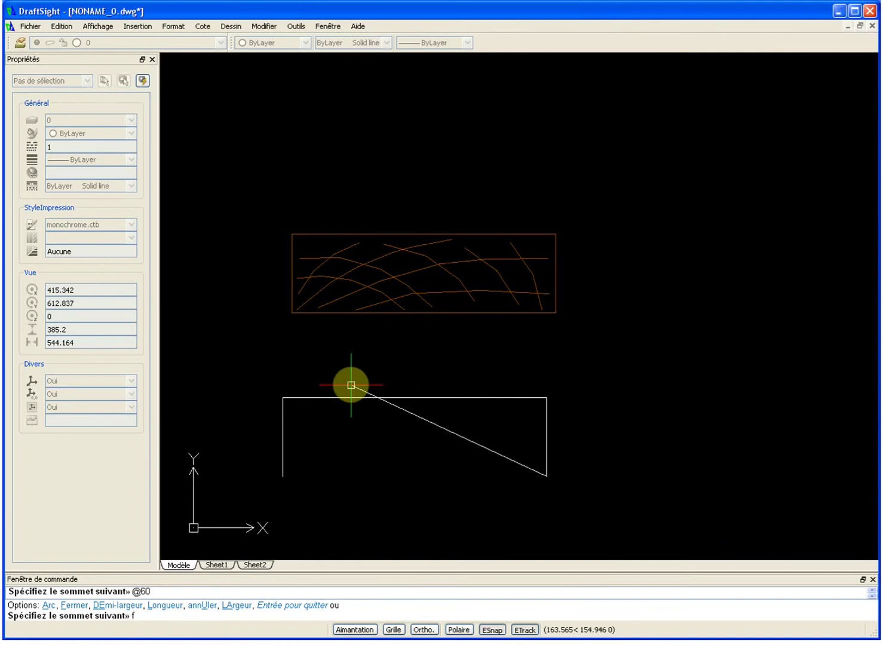
pyautogui.press('Return')
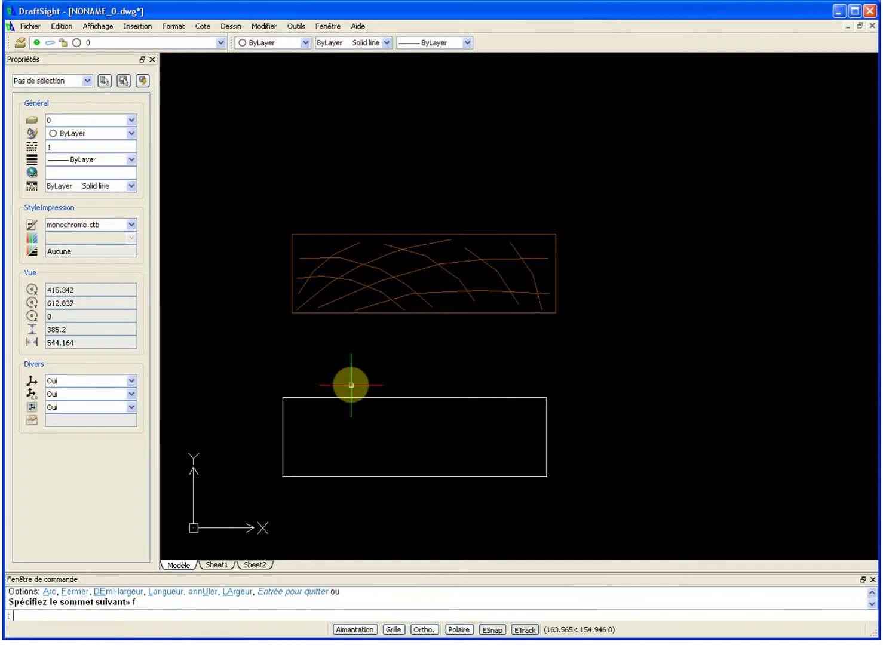
# Step: Compare the object type of the new rectangle with that of the brown block's four individual border lines
pyautogui.click(362, 398)
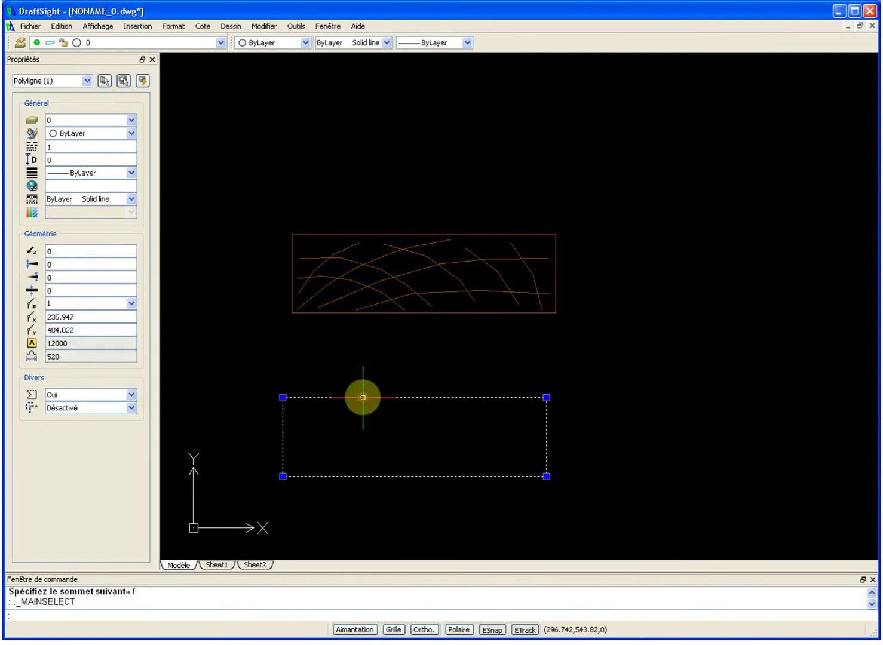
pyautogui.click(81, 85)
pyautogui.click(80, 83)
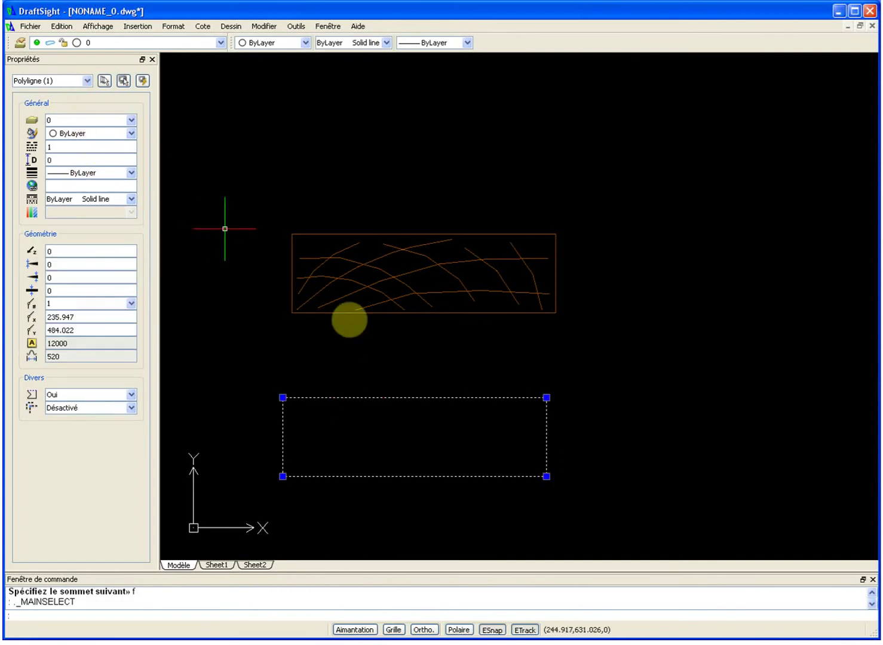
pyautogui.press('Escape')
pyautogui.click(342, 311)
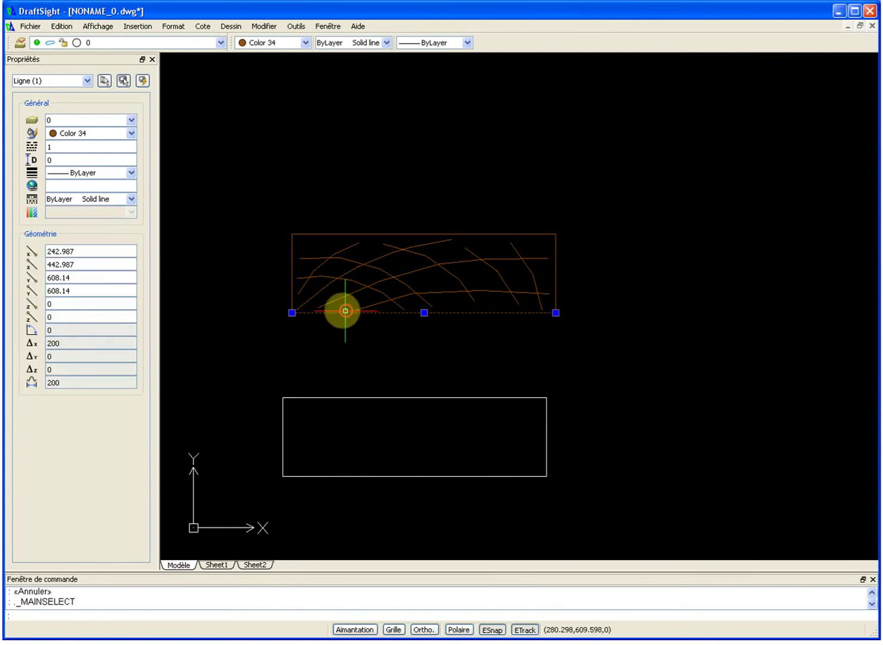
pyautogui.click(292, 258)
pyautogui.click(422, 233)
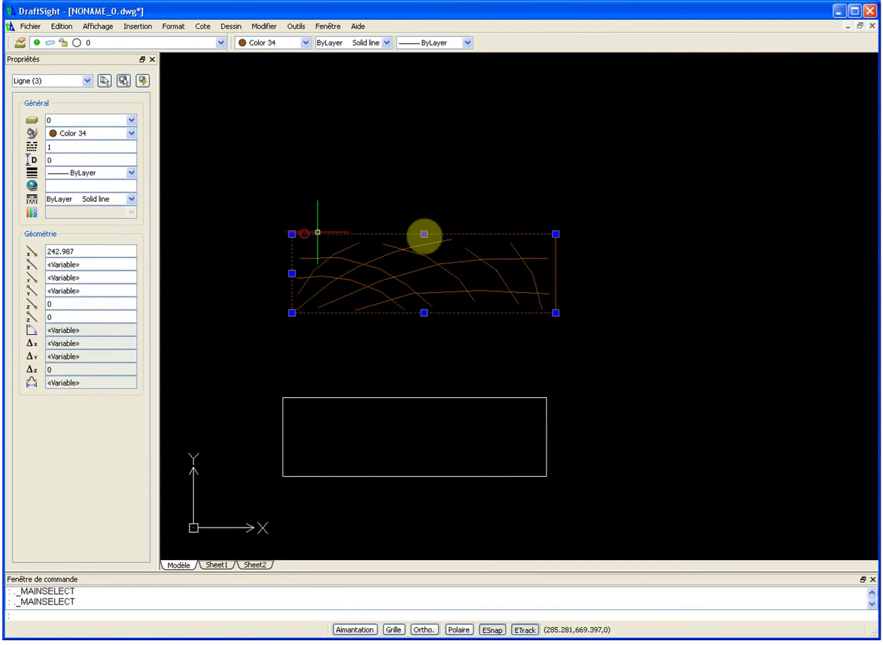
pyautogui.click(554, 267)
pyautogui.press('Escape')
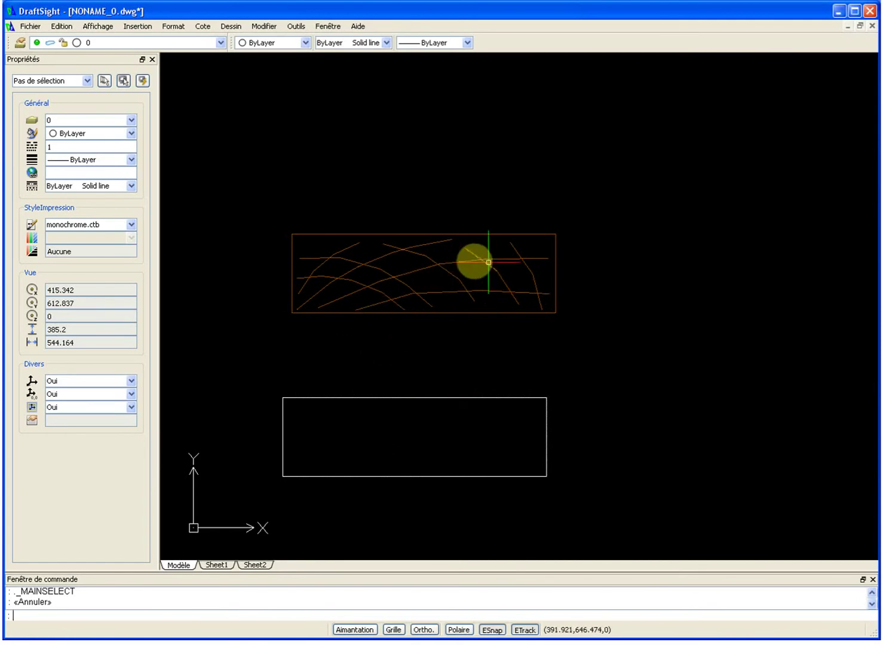
# Step: Examine the separate line segments that form one rising grain curve in the brown block
pyautogui.scroll(1, 327, 293)
pyautogui.click(317, 292)
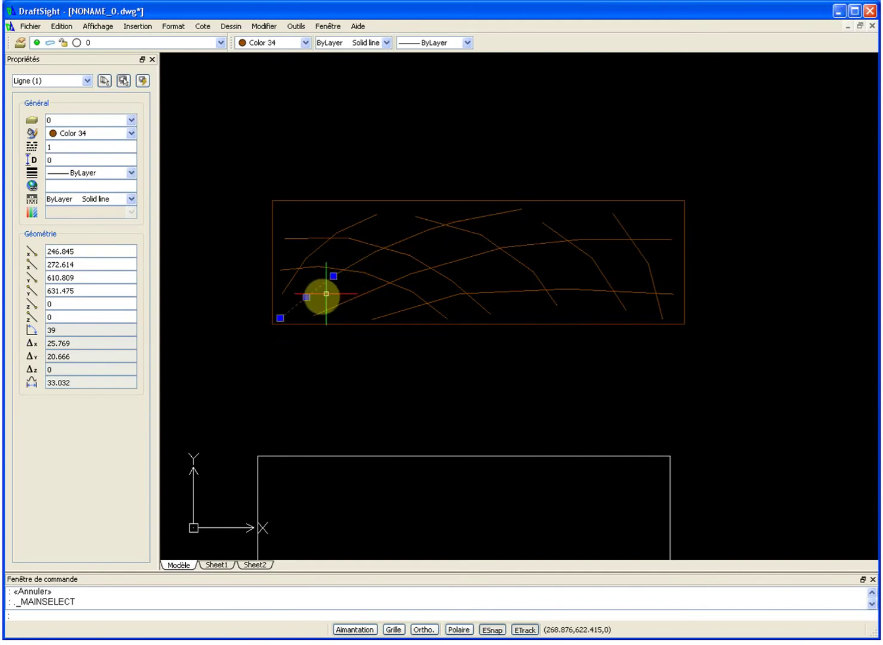
pyautogui.click(359, 260)
pyautogui.click(404, 238)
pyautogui.click(454, 221)
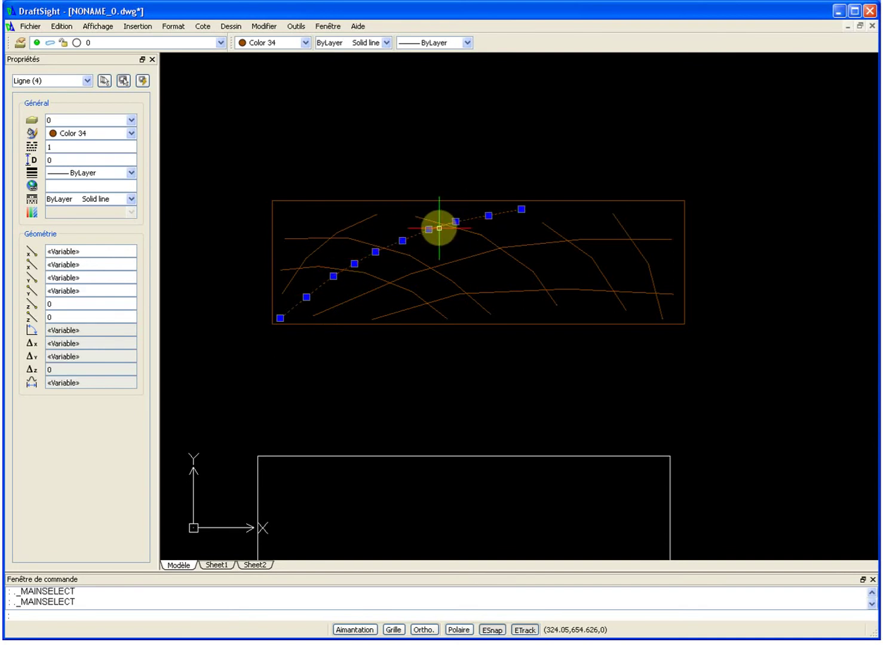
pyautogui.click(443, 226)
pyautogui.write('@@@')
pyautogui.scroll(-2, 460, 292)
pyautogui.write('@@@')
pyautogui.press('Escape')
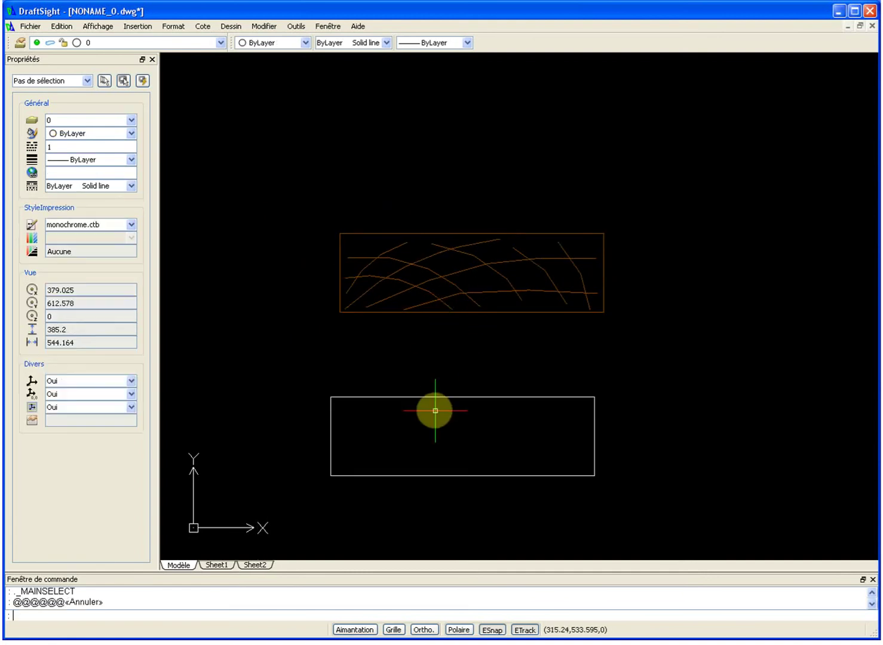
pyautogui.press('Escape')
# Step: Draw a four-point polyline grain curve rising from the new rectangle's lower-left corner toward its upper edge
pyautogui.scroll(2, 384, 452)
pyautogui.write('pl')
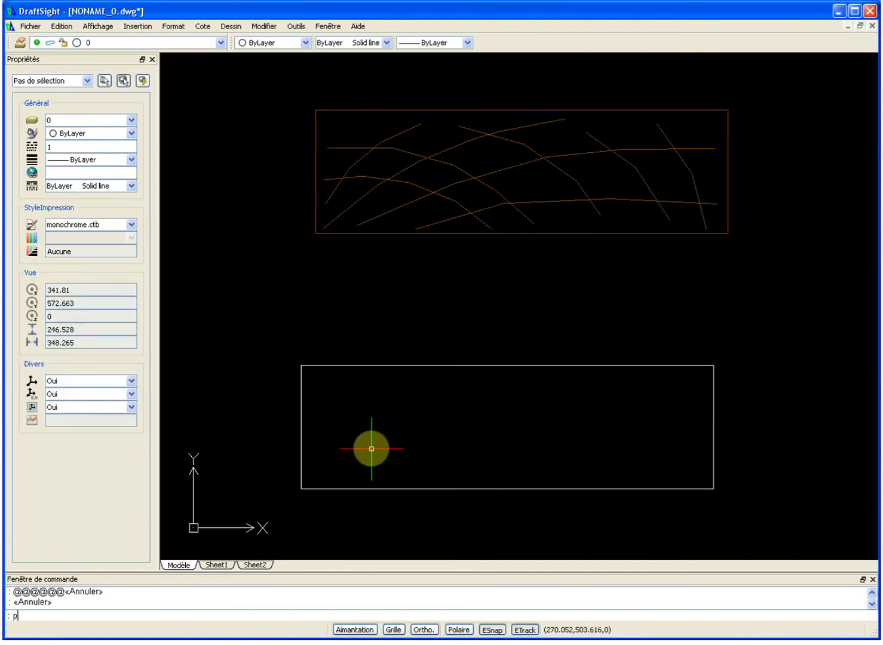
pyautogui.press('Return')
pyautogui.click(315, 481)
pyautogui.click(362, 431)
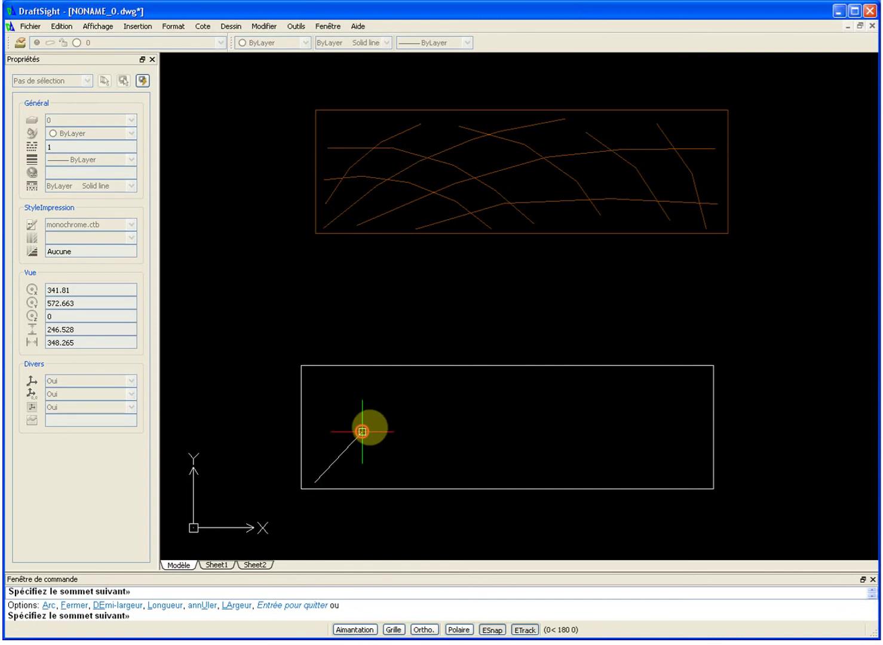
pyautogui.click(423, 395)
pyautogui.click(472, 377)
pyautogui.press('Return')
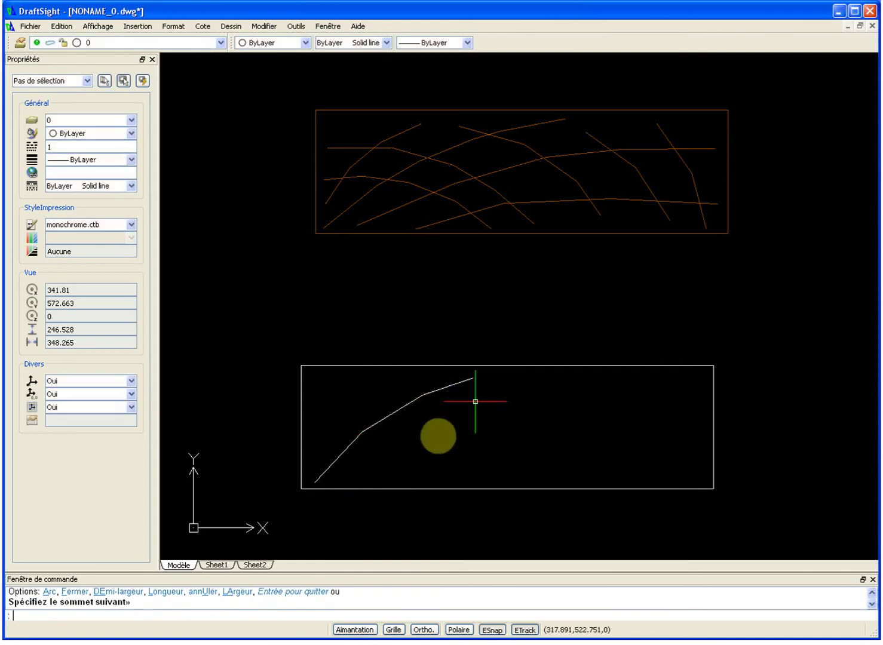
# Step: Draw a long six-point polyline grain curve below the first one, ending near the rectangle's upper-right corner
pyautogui.press('Return')
pyautogui.click(350, 482)
pyautogui.click(406, 447)
pyautogui.click(448, 428)
pyautogui.click(530, 403)
pyautogui.click(607, 391)
pyautogui.click(674, 386)
pyautogui.press('Return')
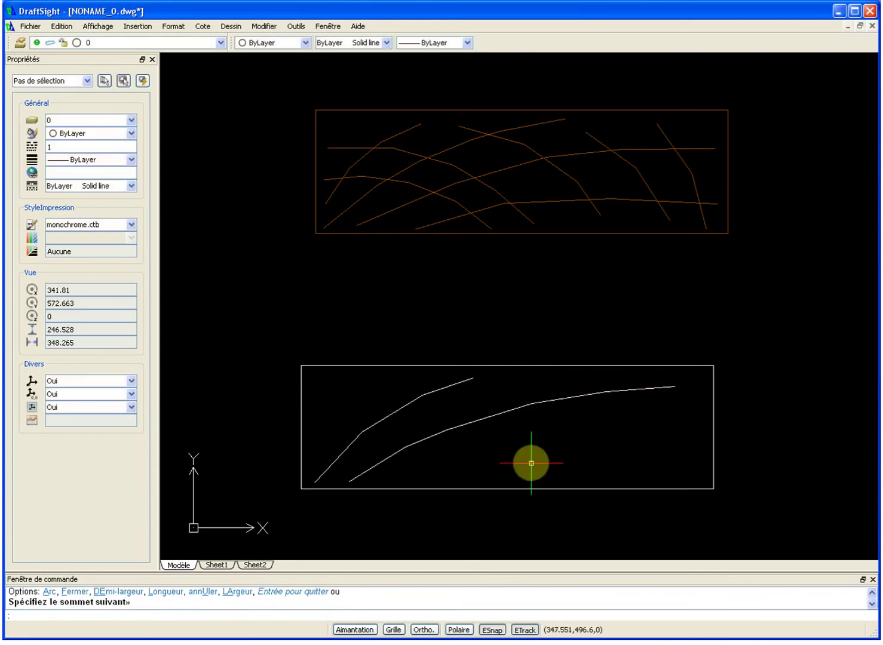
# Step: Draw a five-point polyline grain curve from the middle of the rectangle's lower edge toward its right edge
pyautogui.press('Return')
pyautogui.click(445, 483)
pyautogui.click(518, 451)
pyautogui.click(600, 429)
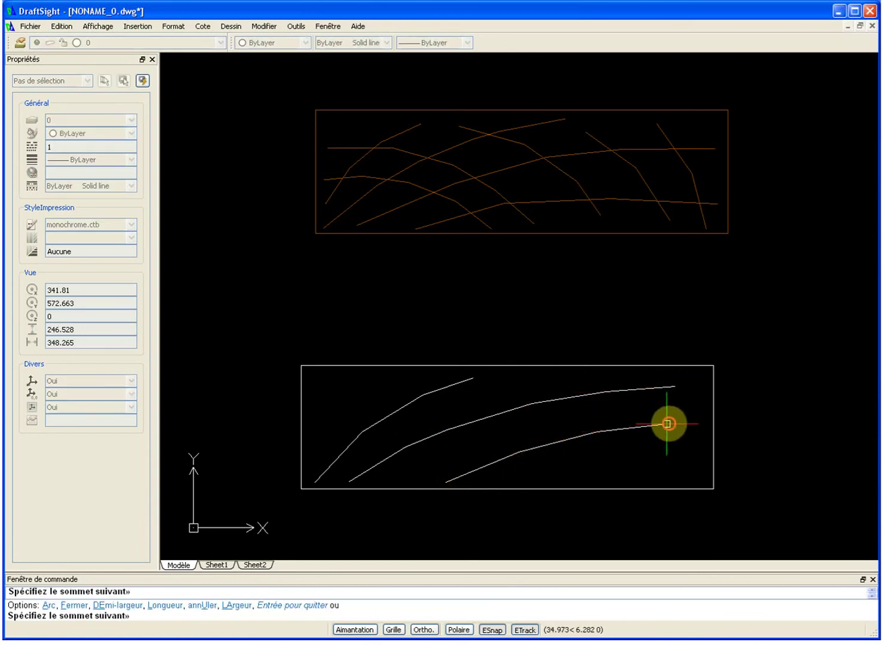
pyautogui.click(674, 424)
pyautogui.click(702, 426)
pyautogui.press('Return')
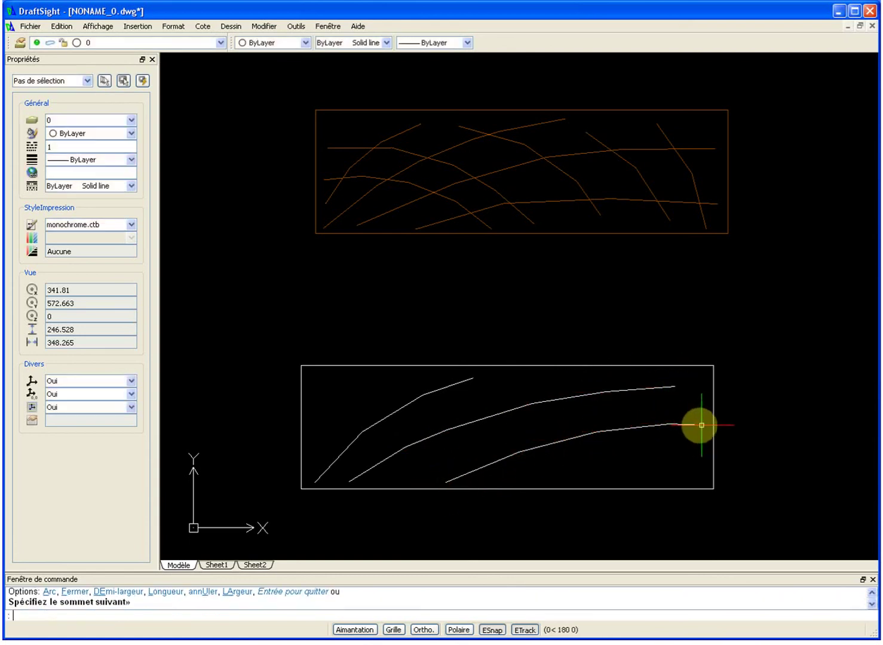
# Step: Draw a short, flat polyline grain curve in the rectangle's lower-right area, beneath the third curve
pyautogui.press('Return')
pyautogui.click(519, 480)
pyautogui.click(586, 462)
pyautogui.click(678, 457)
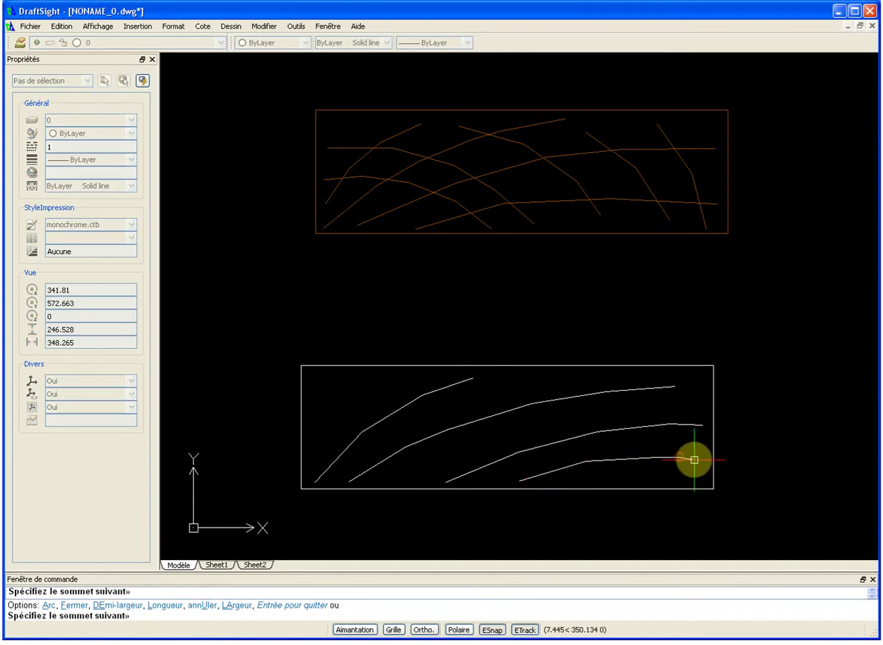
pyautogui.press('Return')
# Step: Draw a five-point polyline grain curve descending from the rectangle's left edge to its lower edge, crossing the rising curves
pyautogui.click(324, 425)
pyautogui.press('Escape')
pyautogui.press('Return')
pyautogui.click(315, 439)
pyautogui.click(386, 437)
pyautogui.click(448, 447)
pyautogui.click(519, 477)
pyautogui.scroll(4, 547, 484)
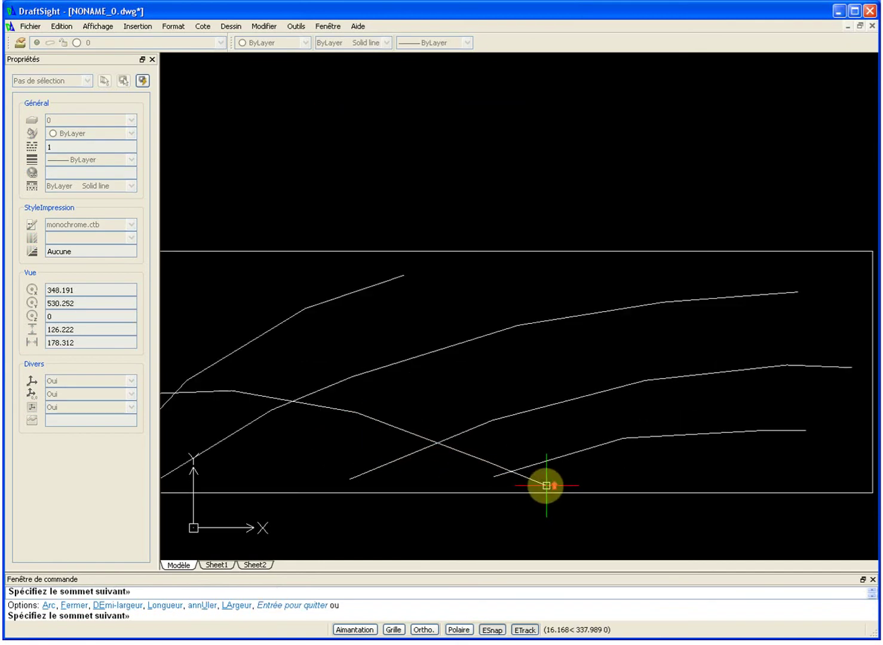
pyautogui.click(543, 488)
pyautogui.press('Return')
pyautogui.scroll(-3, 548, 467)
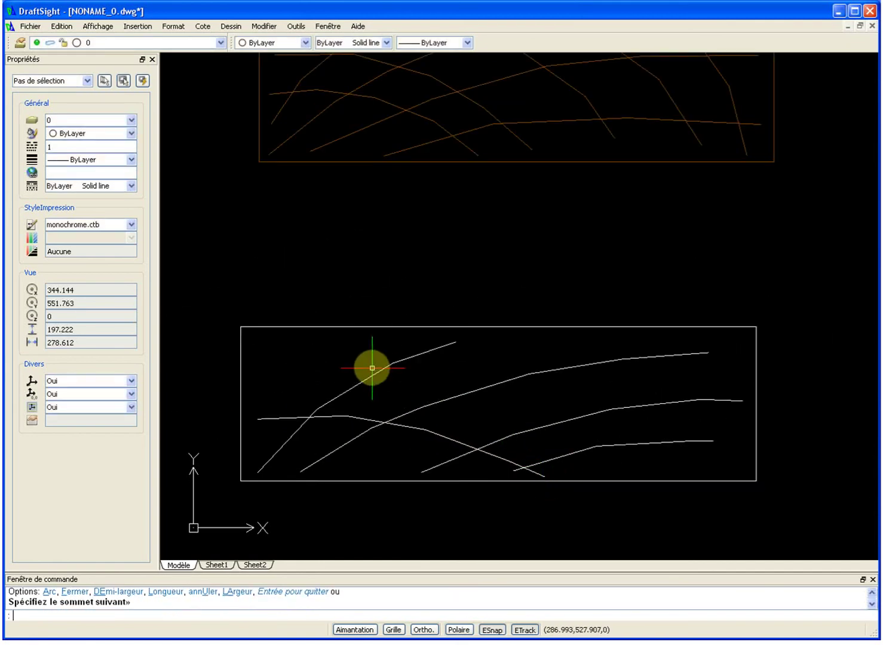
# Step: Draw a five-point polyline grain curve descending from the rectangle's upper-left area to its lower-right area
pyautogui.press('Return')
pyautogui.click(352, 360)
pyautogui.click(424, 369)
pyautogui.click(541, 393)
pyautogui.click(609, 430)
pyautogui.click(658, 468)
pyautogui.press('Return')
# Step: Draw a four-point polyline grain curve descending from the rectangle's upper edge to its lower-right corner
pyautogui.press('Return')
pyautogui.click(581, 342)
pyautogui.click(671, 380)
pyautogui.click(721, 432)
pyautogui.click(725, 466)
pyautogui.press('Return')
# Step: Set the colour of the new rectangle and all its grain polylines to Color 34
pyautogui.scroll(-3, 703, 437)
pyautogui.click(432, 371)
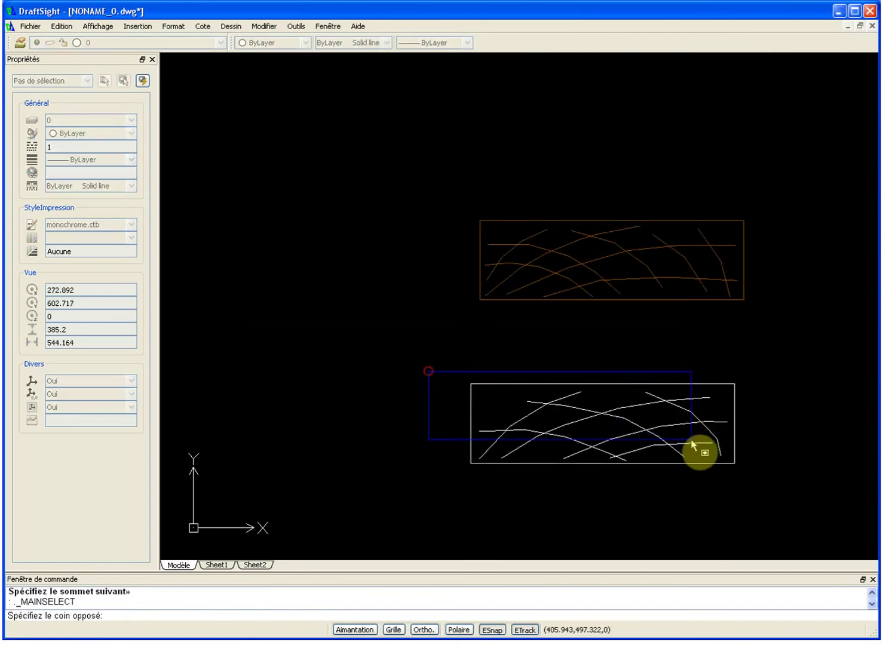
pyautogui.click(754, 474)
pyautogui.click(265, 43)
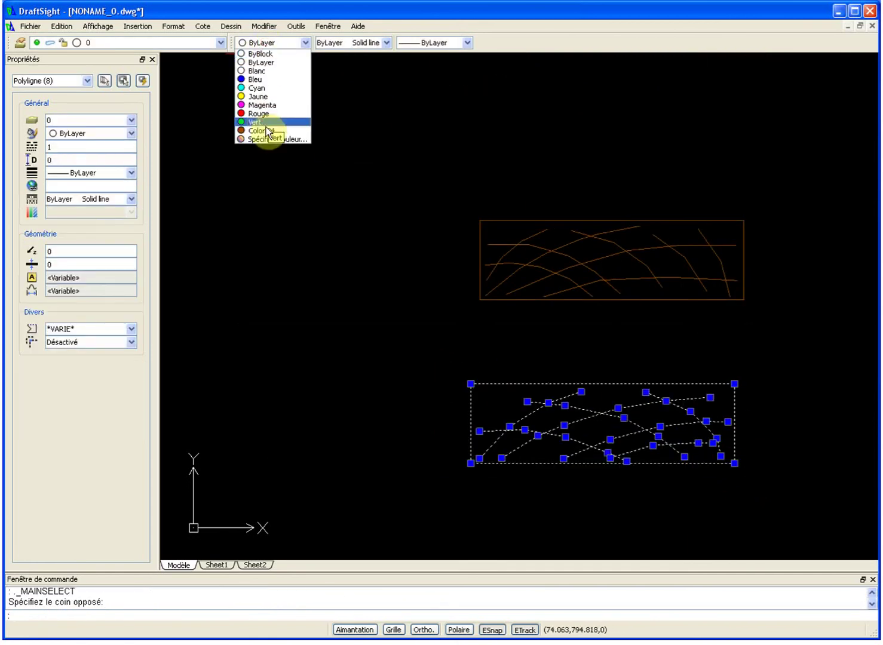
pyautogui.click(261, 124)
pyautogui.press('Escape')
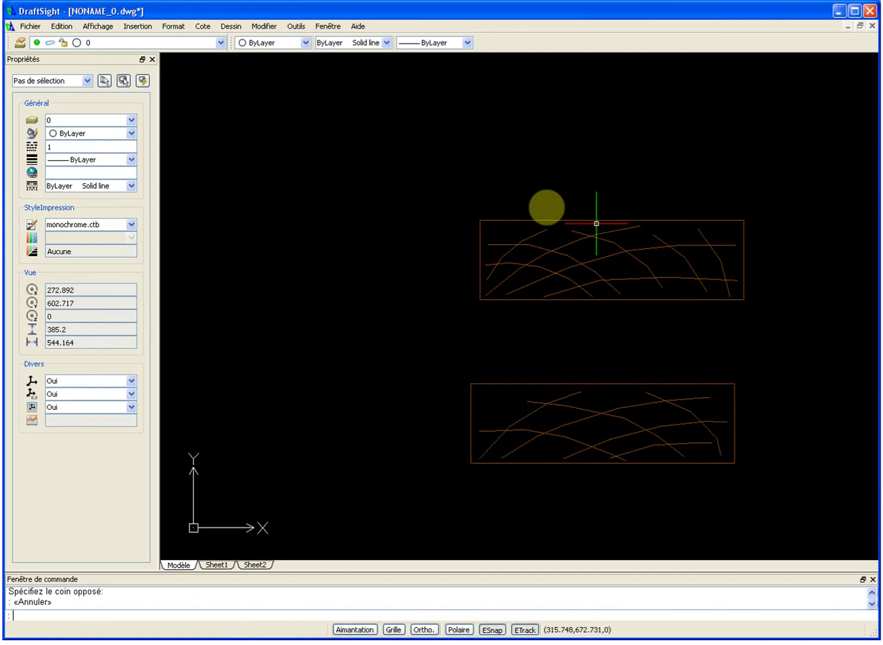
# Step: Select the upper block and the lower block in turn to compare their object types and properties
pyautogui.click(438, 198)
pyautogui.click(778, 338)
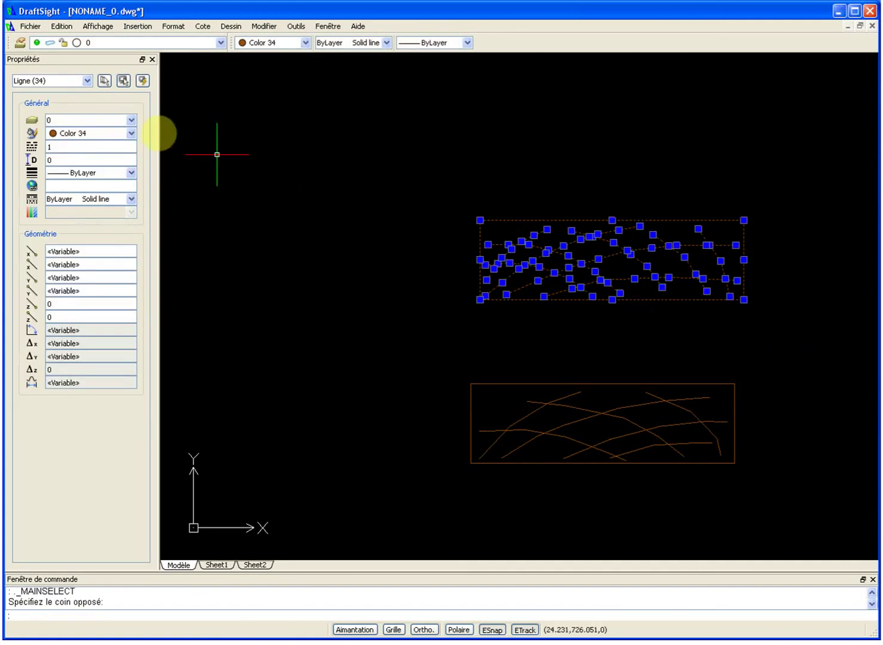
pyautogui.press('Escape')
pyautogui.click(431, 343)
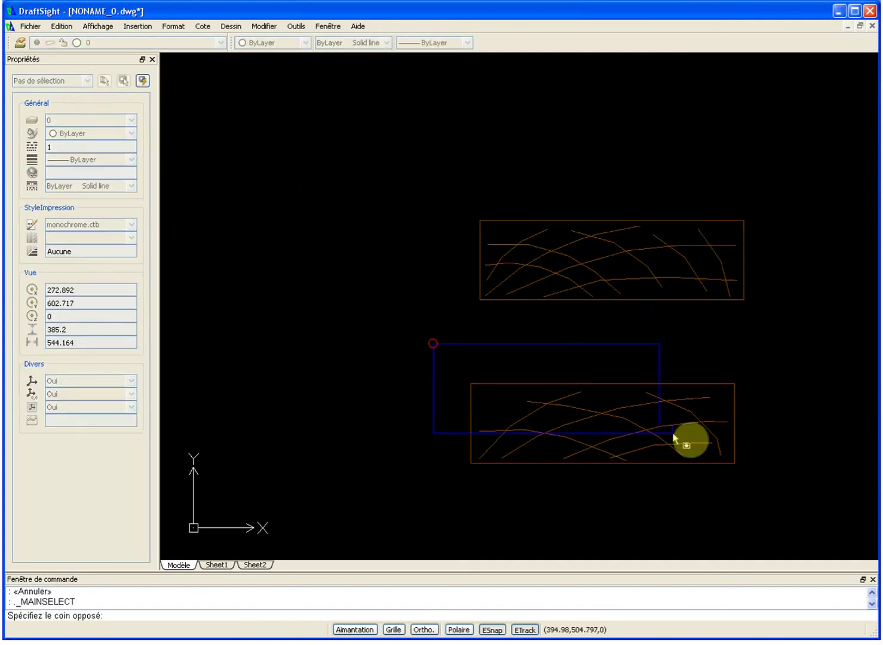
pyautogui.click(800, 496)
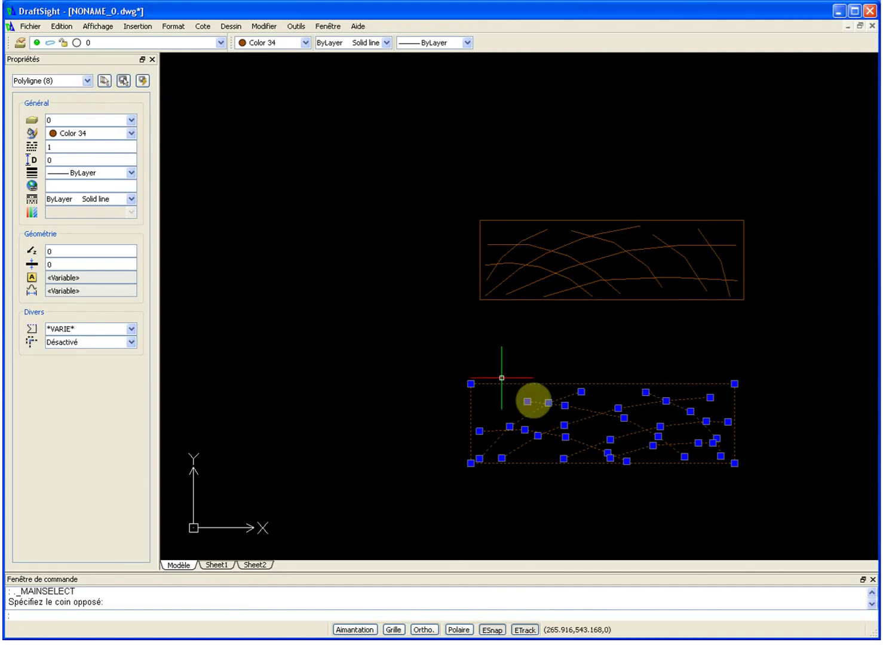
pyautogui.moveTo(625, 417); pyautogui.dragTo(516, 368, button='middle')
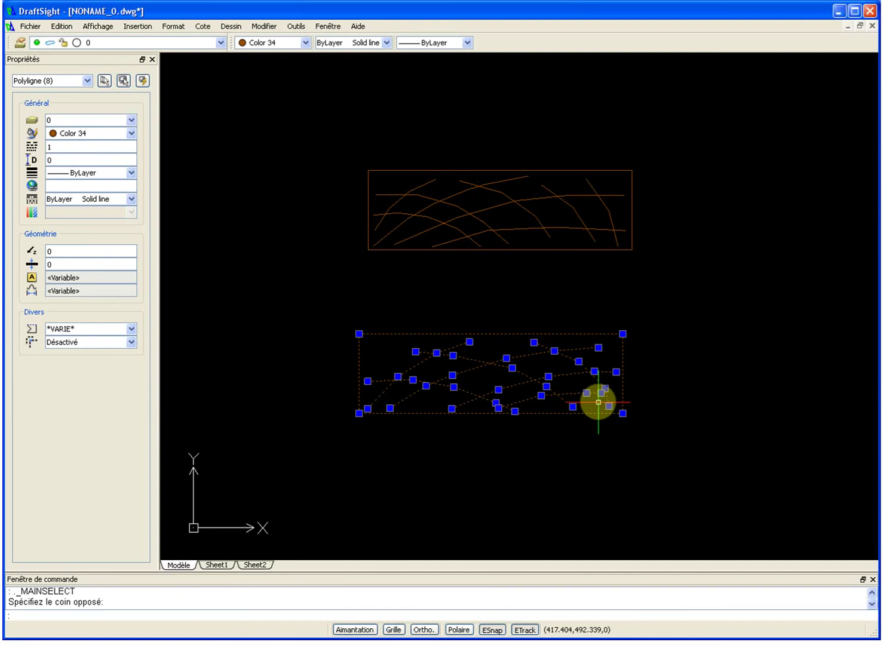
pyautogui.press('Escape')
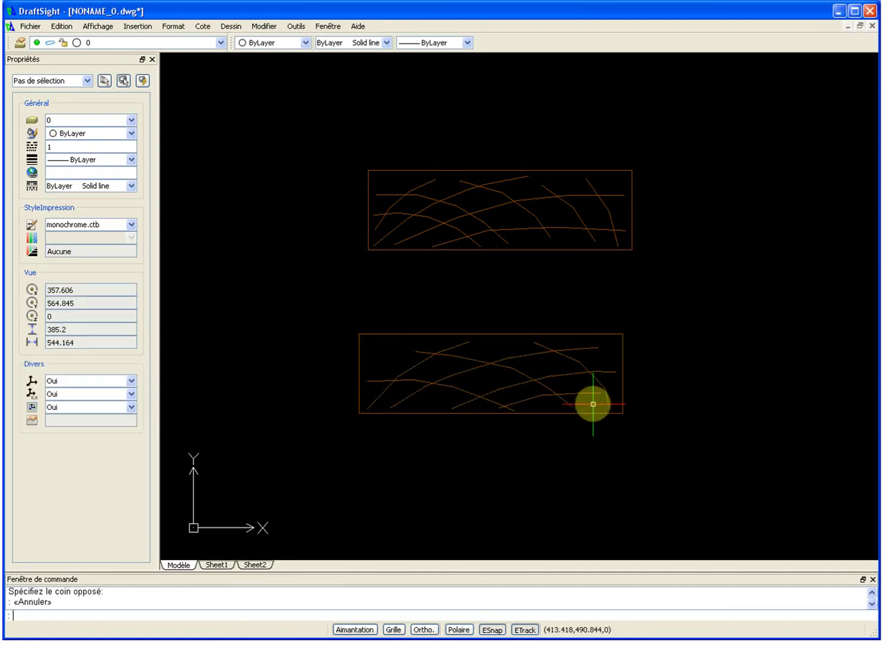